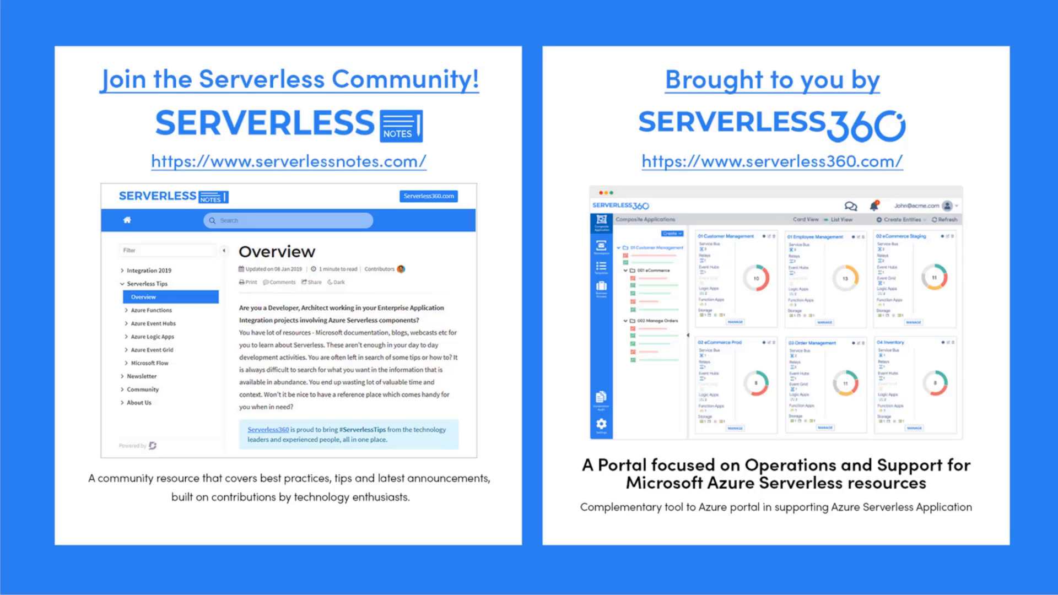
Bring up the Twilio Console Account Dashboard showing the trial project's Account SID.
left_click(29, 304)
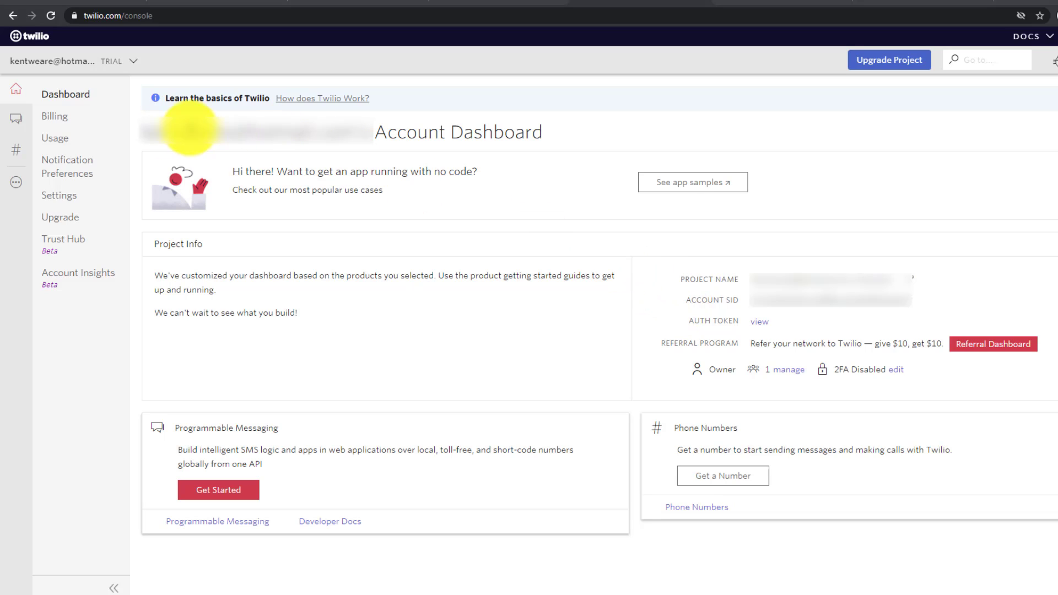
Go to Programmable Messaging > Try it Out > Try WhatsApp to reach the WhatsApp sandbox page.
left_click(18, 124)
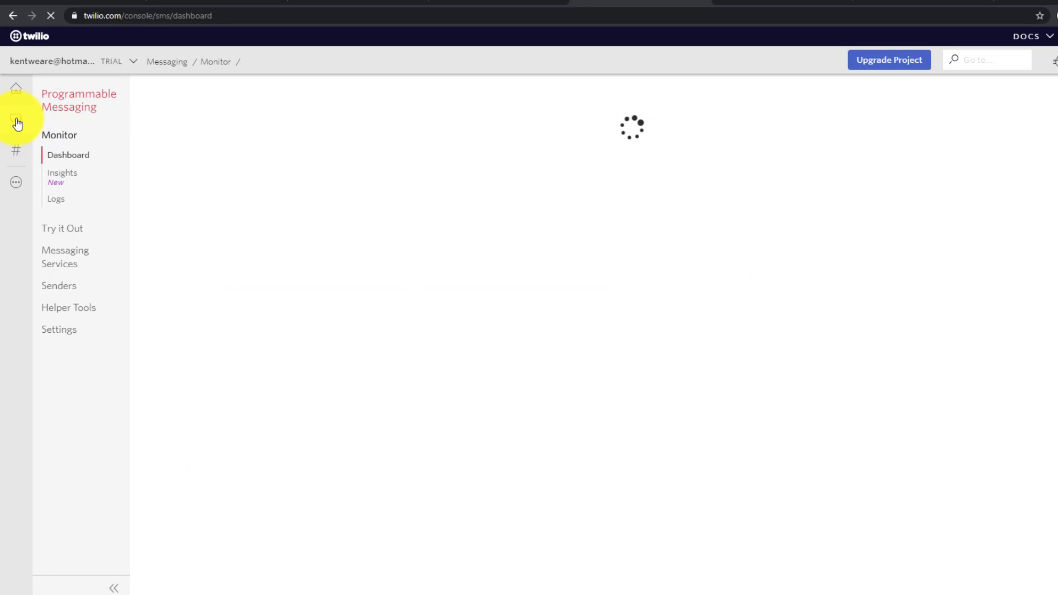
left_click(69, 235)
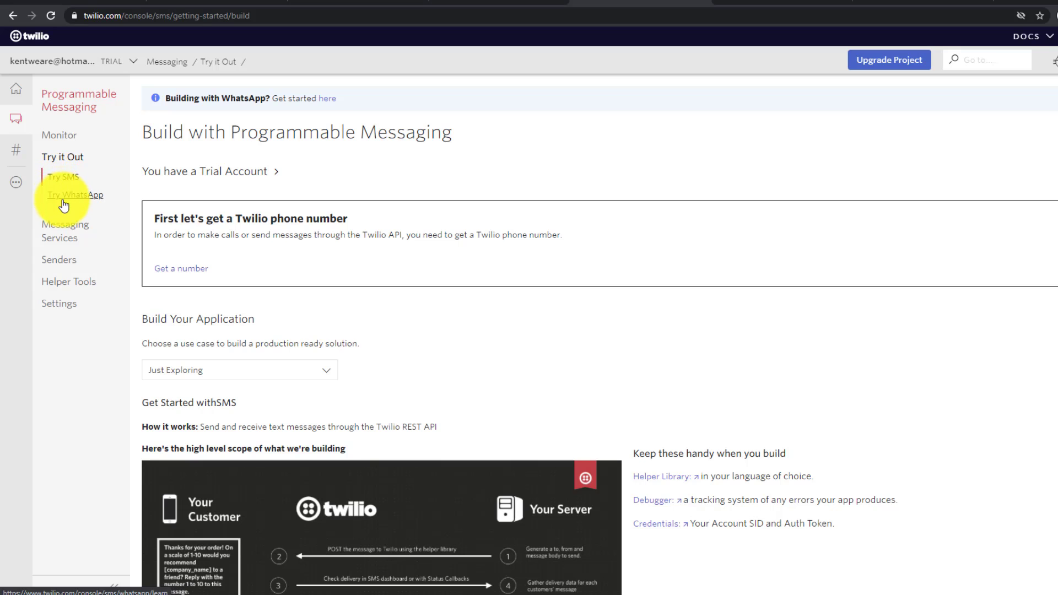
left_click(66, 199)
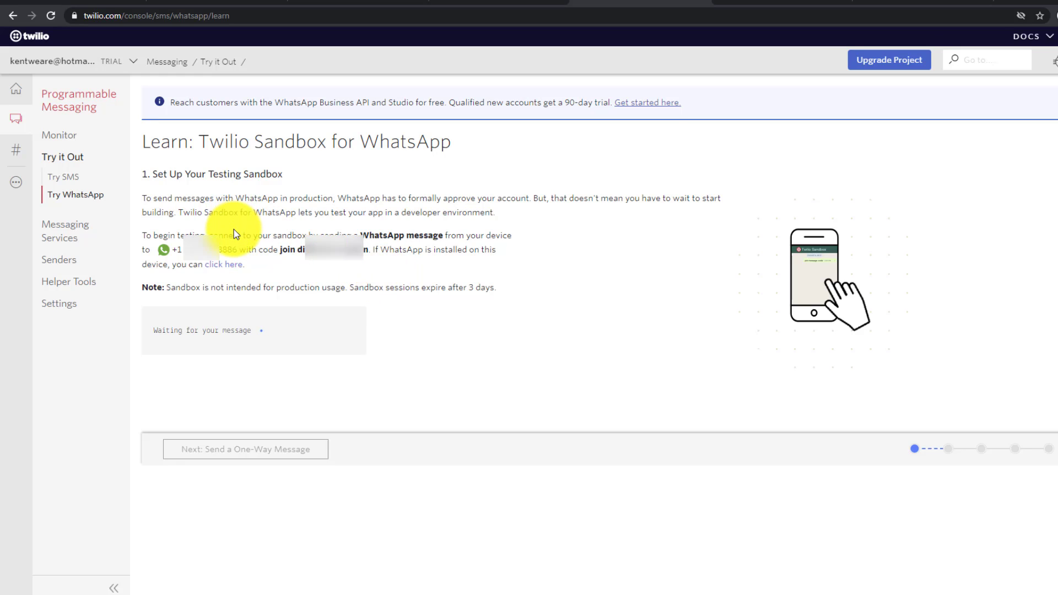
Select the sandbox WhatsApp phone number and then its 'join …' code.
left_click_drag(172, 250, 239, 249)
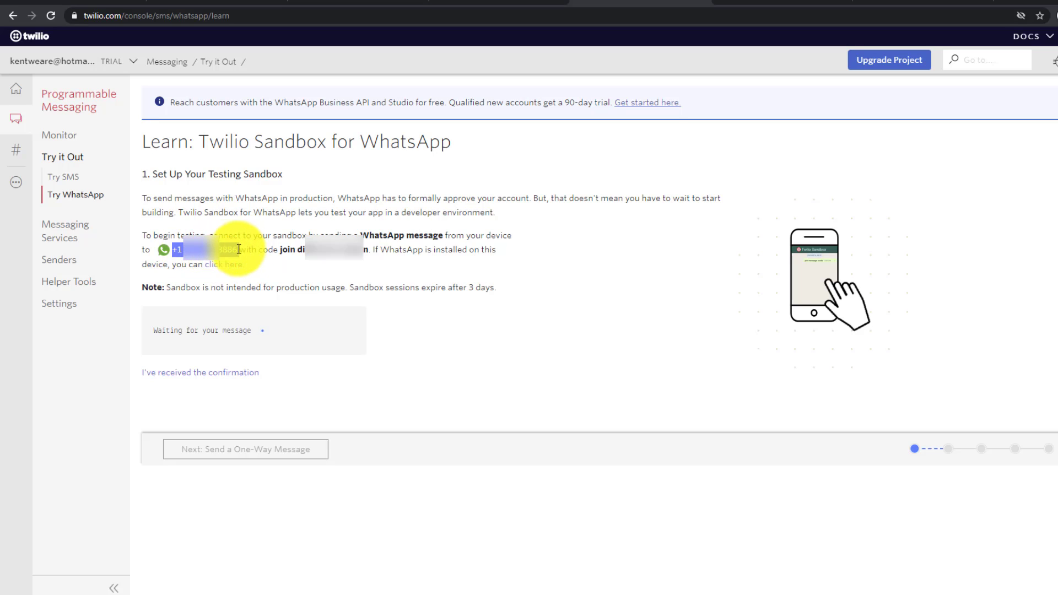
left_click_drag(280, 250, 367, 253)
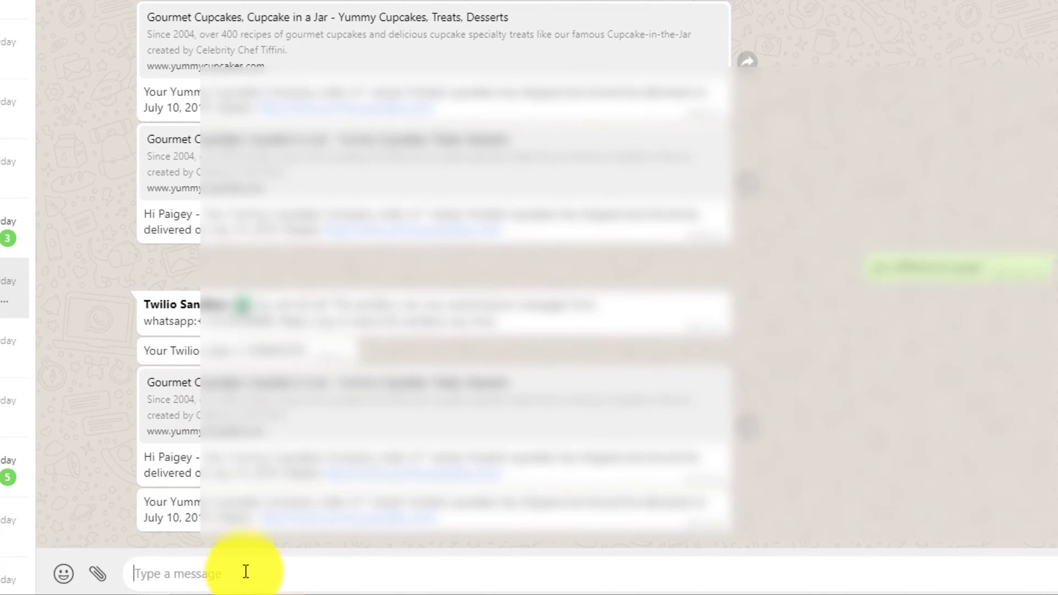
Send the sandbox join code message to the Twilio Sandbox WhatsApp chat.
type("join different-")
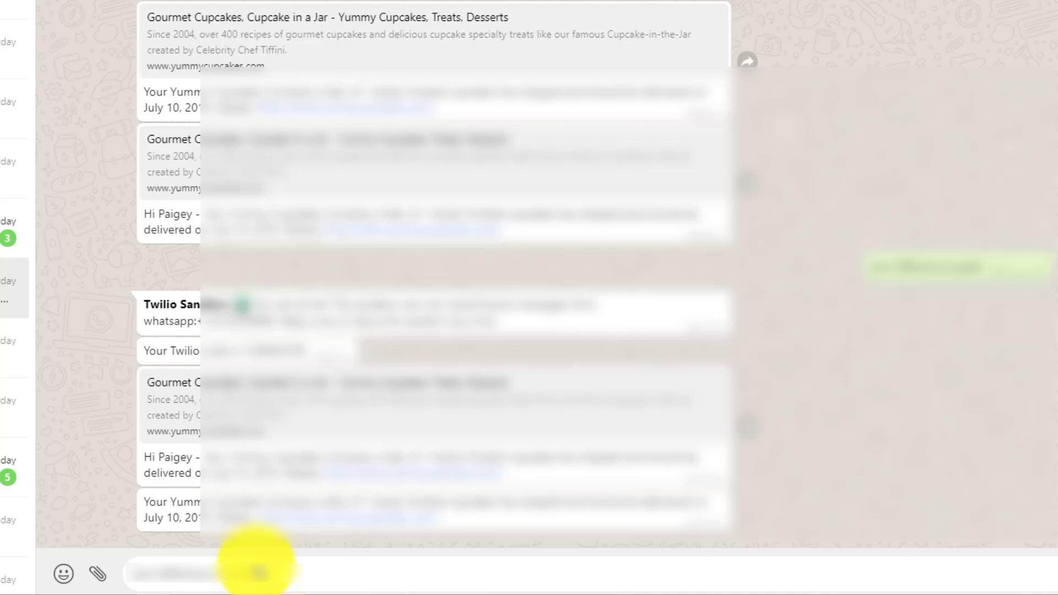
key("Return")
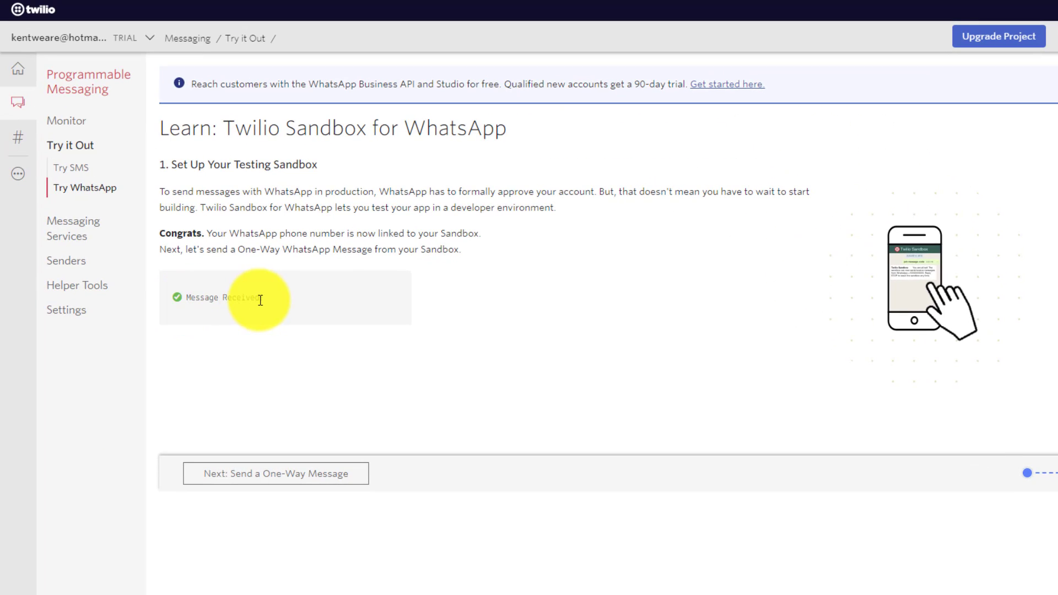
Advance to step 2, Send a One-Way WhatsApp Message, after Message Received appears.
left_click(270, 481)
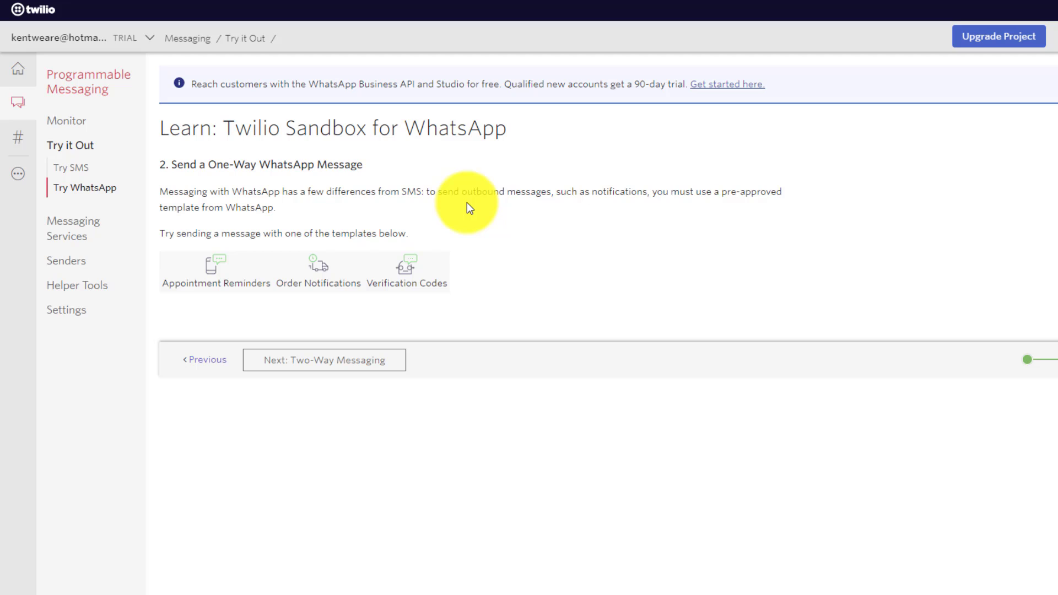
Choose the Order Notifications template, noting the pre-approved template requirement.
left_click_drag(653, 191, 803, 210)
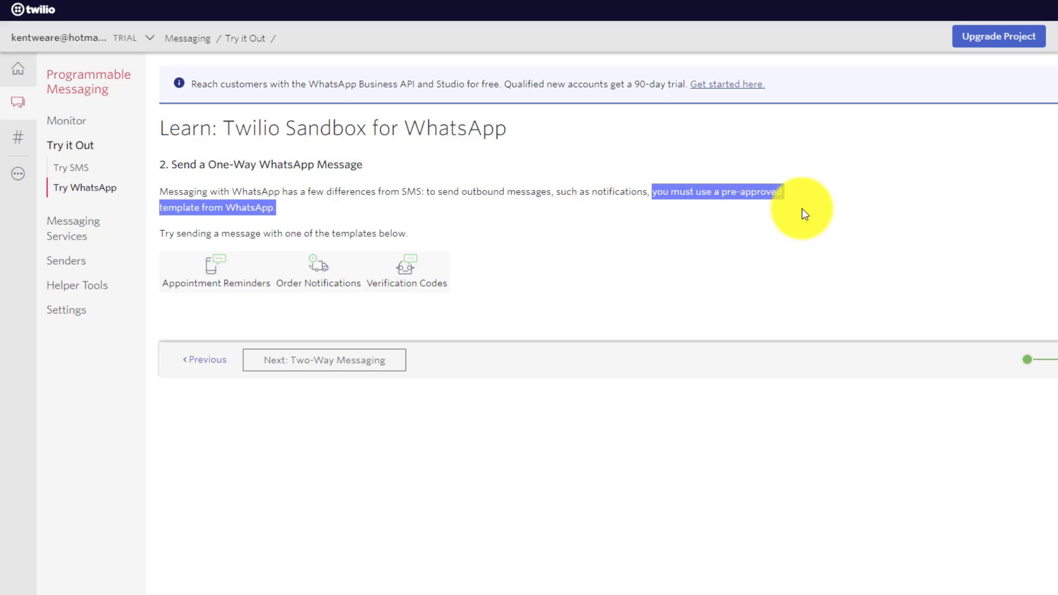
left_click(324, 287)
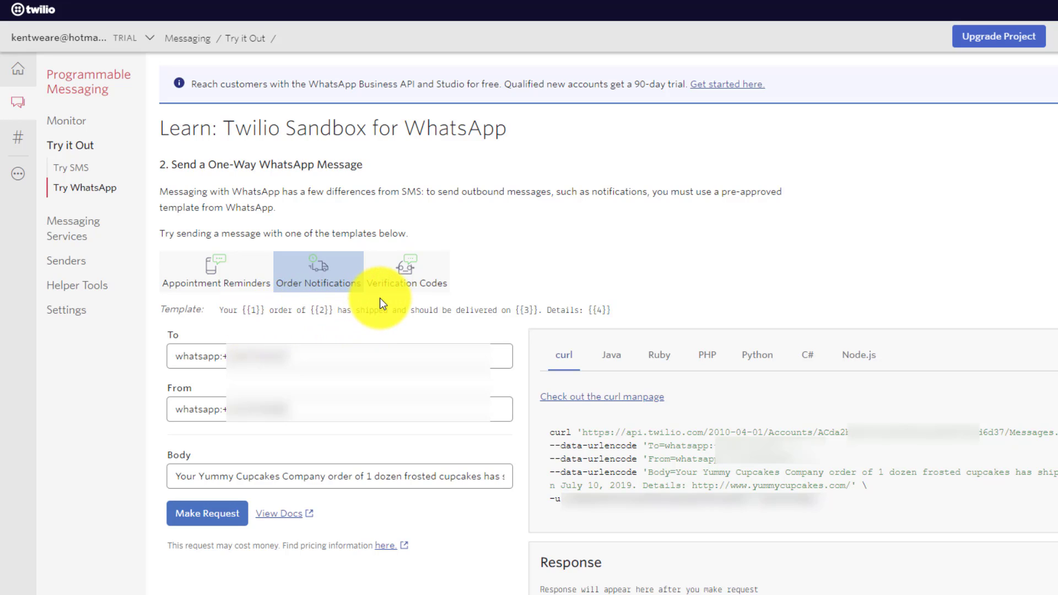
Make Request to send the Order Notifications WhatsApp test message, returning 201 CREATED.
left_click(205, 518)
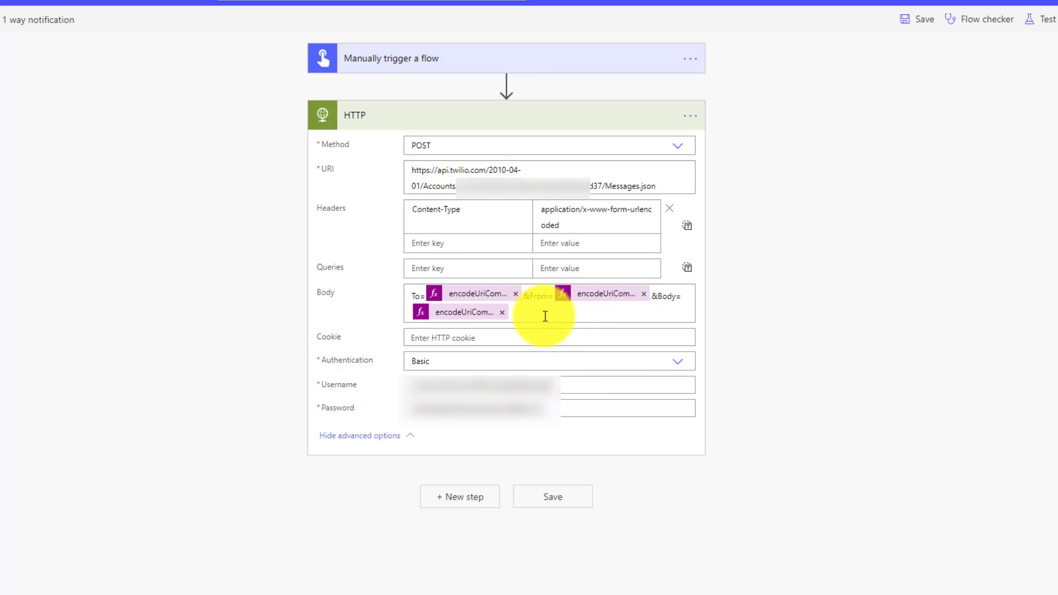
Open the Body's encodeUriComponent expression and read through the Yummy Cupcakes shipping message and details link.
left_click(562, 298)
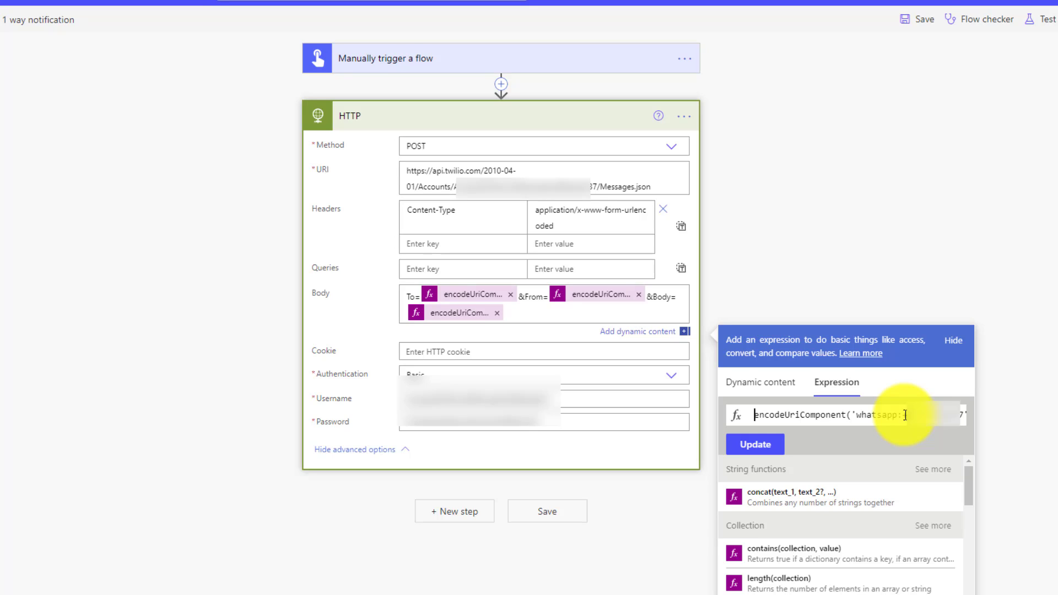
key("Home")
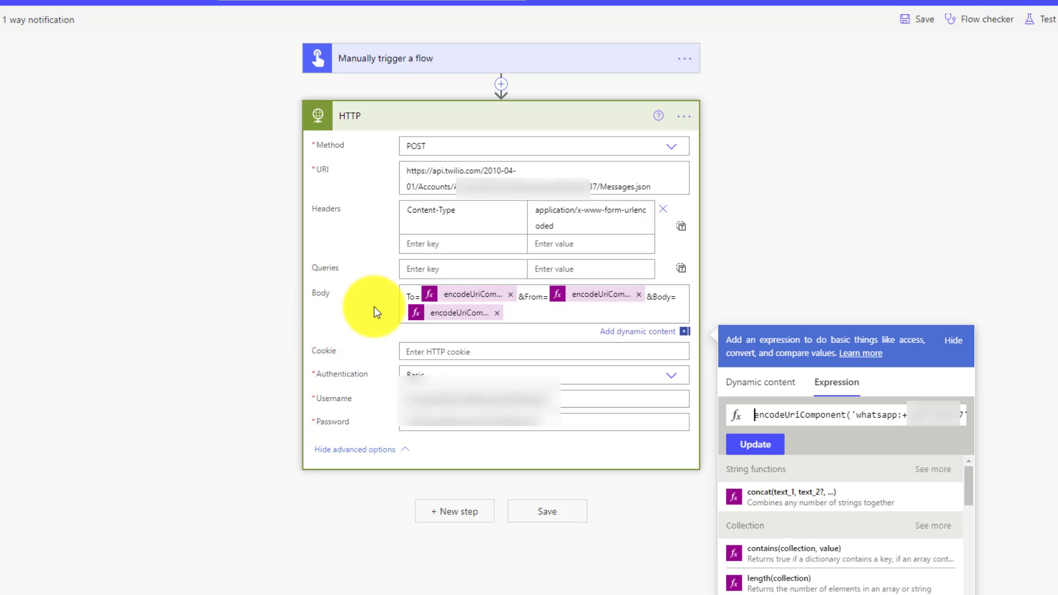
left_click(434, 313)
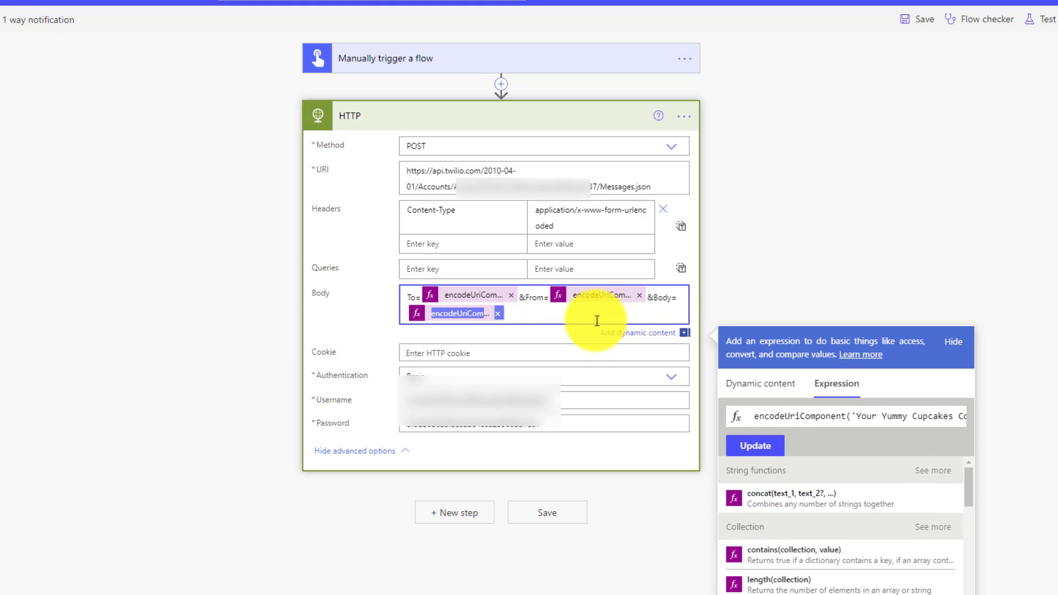
left_click(883, 417)
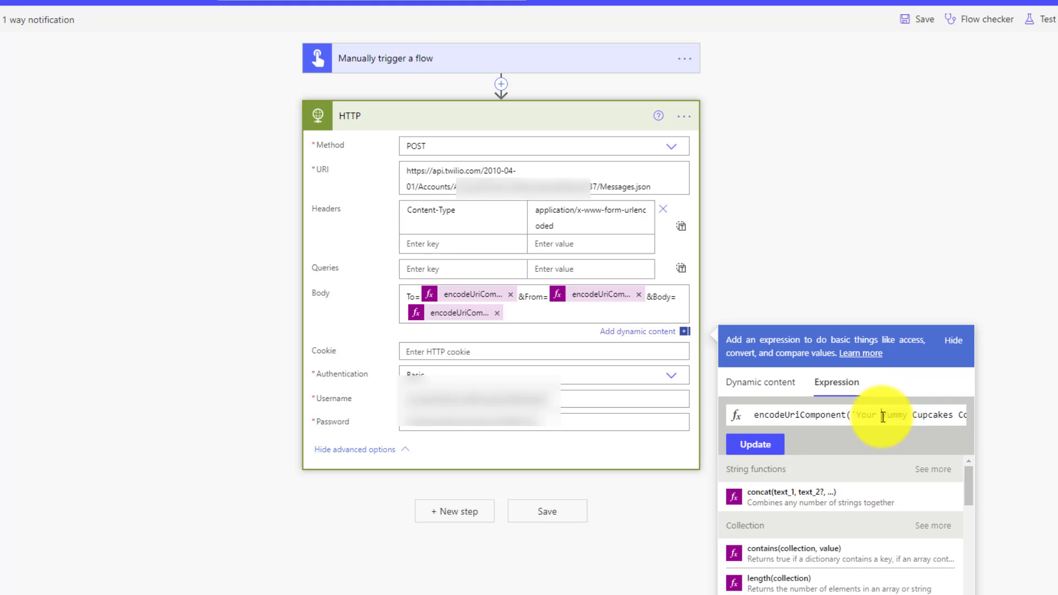
key("Right")
key("Right")
key("Right")
key("Right")
key("Right")
key("Right")
key("Right")
key("Right")
key("Right")
key("Right")
key("Right")
key("Right")
key("Right")
key("Right")
key("Right")
key("Right")
key("Right")
key("Right")
key("Right")
key("Right")
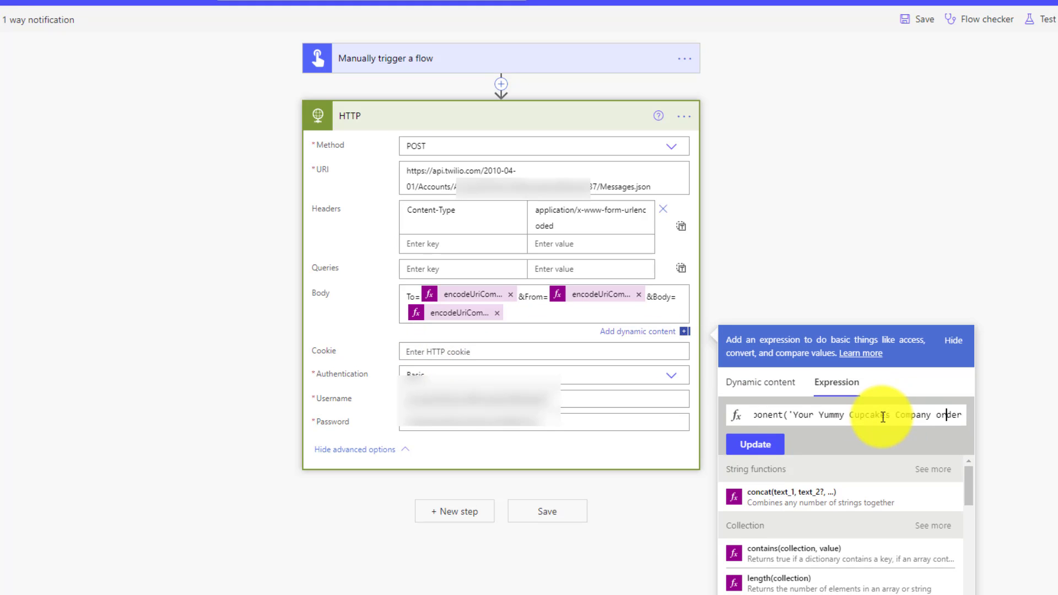
key("Right")
key("Right")
key("Right")
key("Right")
key("Right")
key("Right")
key("Right")
key("Right")
key("Right")
key("Right")
key("Right")
key("Right")
key("Right")
key("Right")
key("Right")
key("Right")
key("Right")
key("Right")
key("Right")
key("Right")
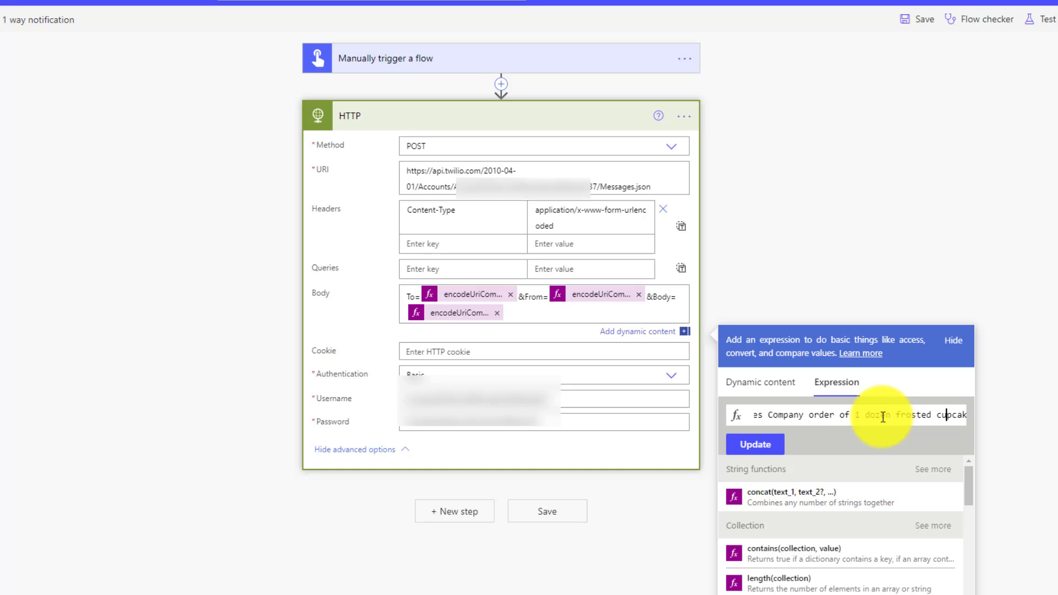
key("Right")
key("Right")
key("Right")
key("Right")
key("Right")
key("Right")
key("Right")
key("Right")
key("Right")
key("Right")
key("Right")
key("Right")
key("Right")
key("Right")
key("Right")
key("Right")
key("Right")
key("Right")
key("Right")
key("Right")
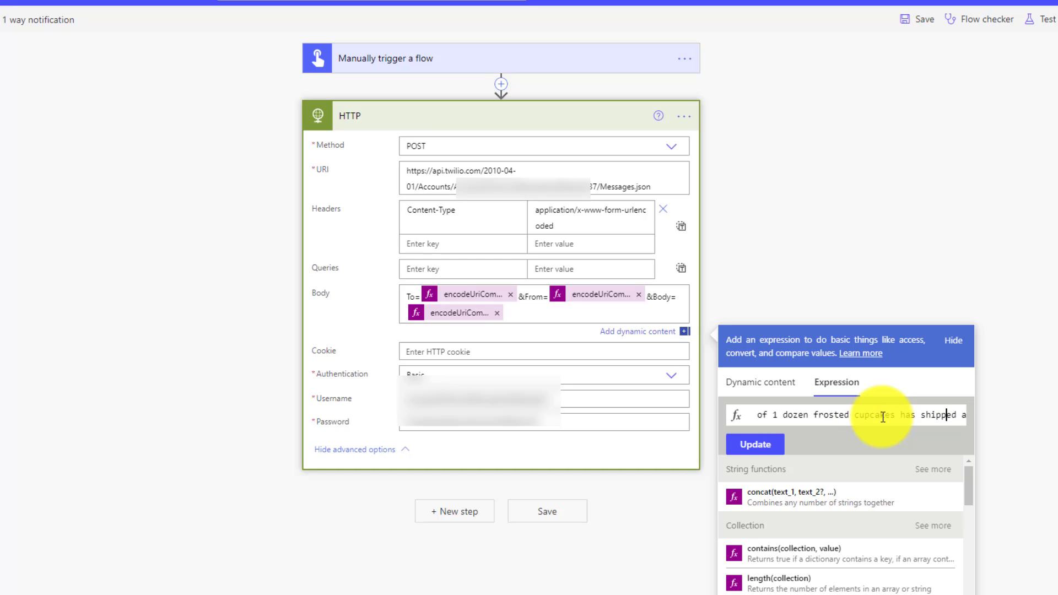
key("Right")
key("Right")
key("Right")
key("Right")
key("Right")
key("Right")
key("Right")
key("Right")
key("Right")
key("Right")
key("Right")
key("Right")
key("Right")
key("Right")
key("Right")
key("Right")
key("Right")
key("Right")
key("Right")
key("Right")
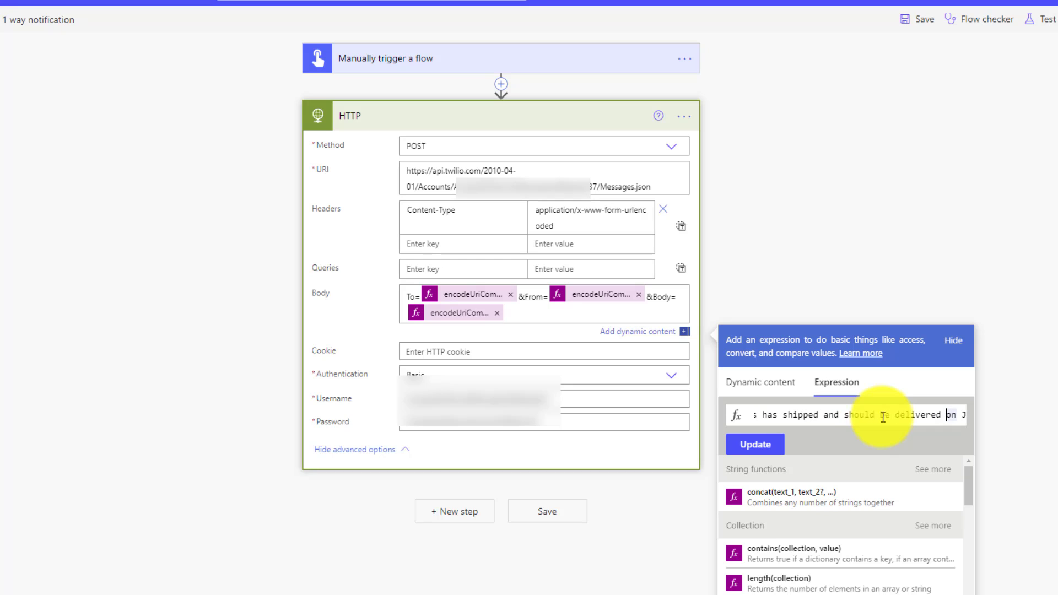
key("Right")
key("Right")
key("Right")
key("Right")
key("Right")
key("Right")
key("Right")
key("Right")
key("Right")
key("Right")
key("Right")
key("Right")
key("Right")
key("Right")
key("Right")
key("Right")
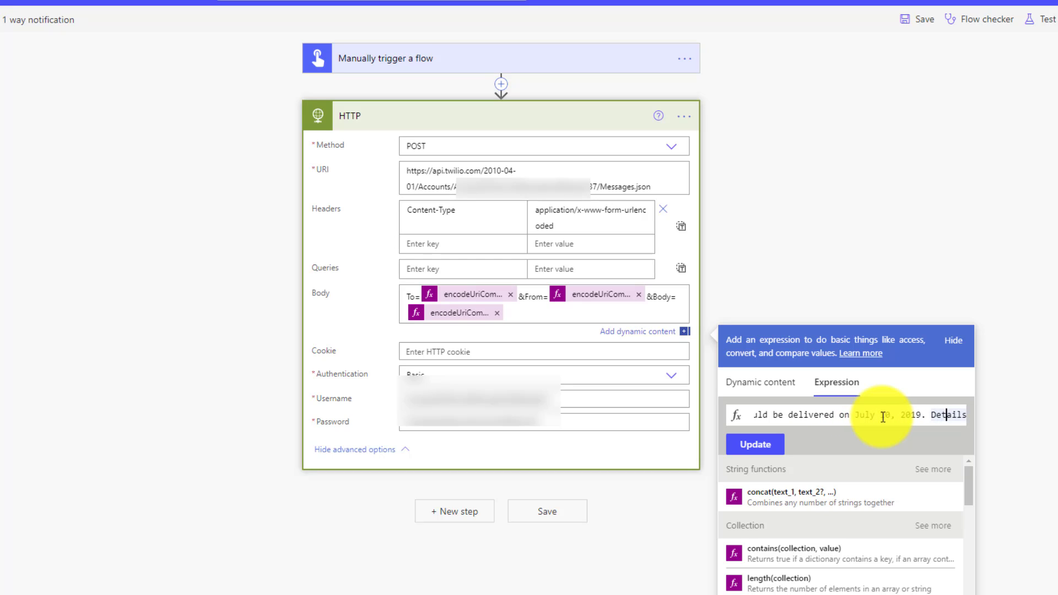
key("Right")
key("Right")
key("Right")
key("Right")
key("Right")
key("Right")
key("Right")
key("Right")
key("Right")
key("Right")
key("Right")
key("Right")
key("Right")
key("Right")
key("Right")
key("Right")
key("Right")
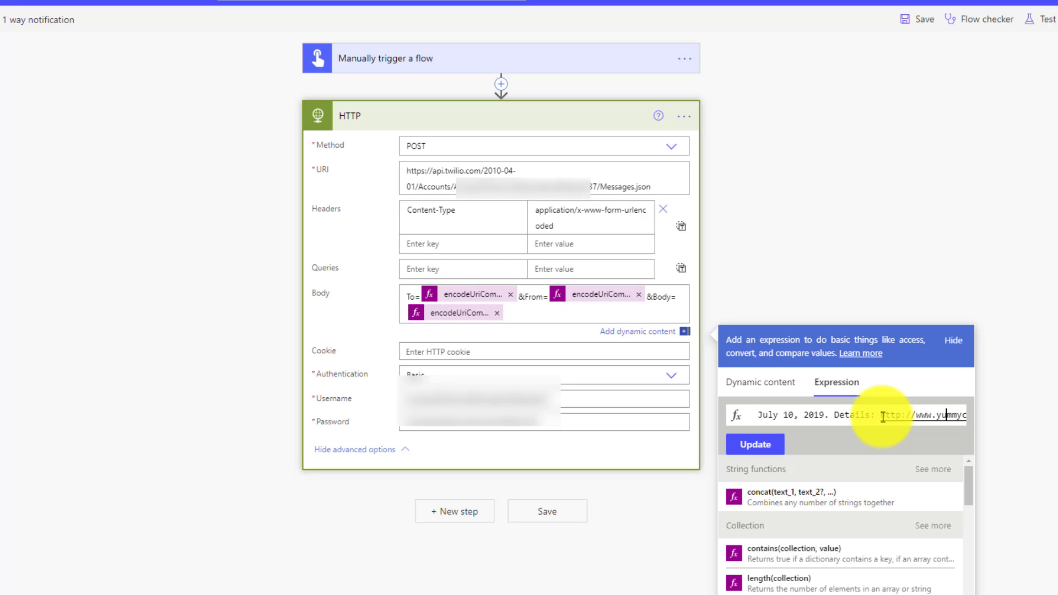
Close the expression editor so the HTTP body shows encoded To, From and Body values.
left_click(785, 187)
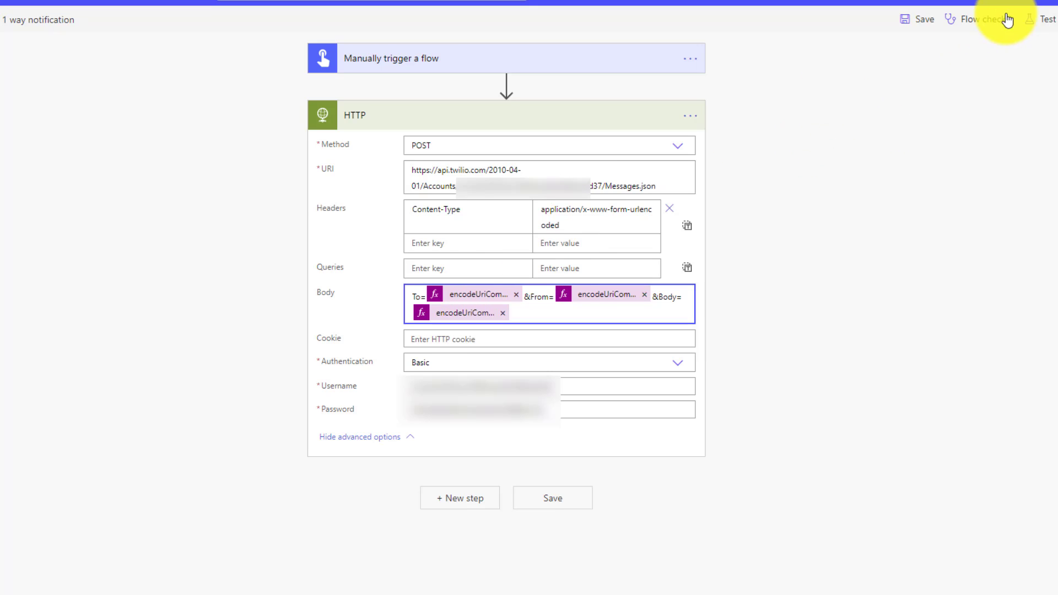
Start a manual test run of the flow.
left_click(1042, 23)
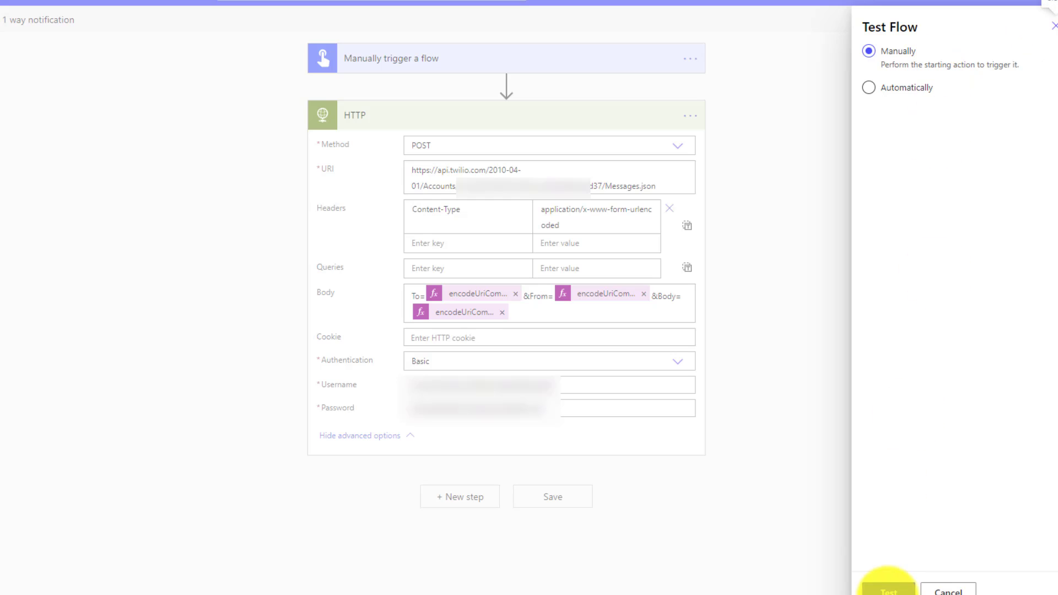
left_click(890, 591)
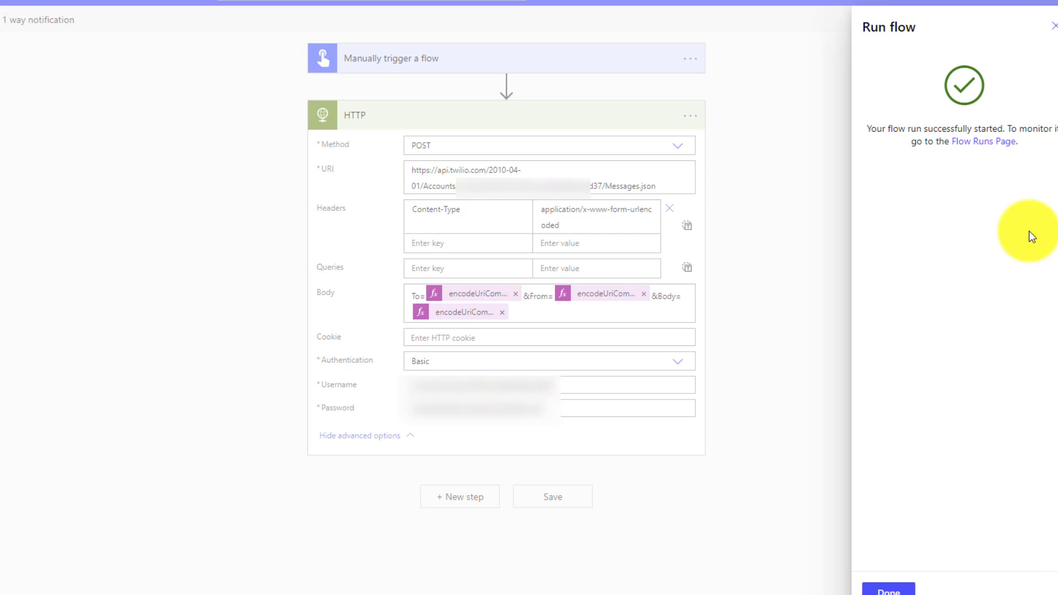
Open the test run to check green ticks on Manually trigger a flow and HTTP.
left_click(886, 586)
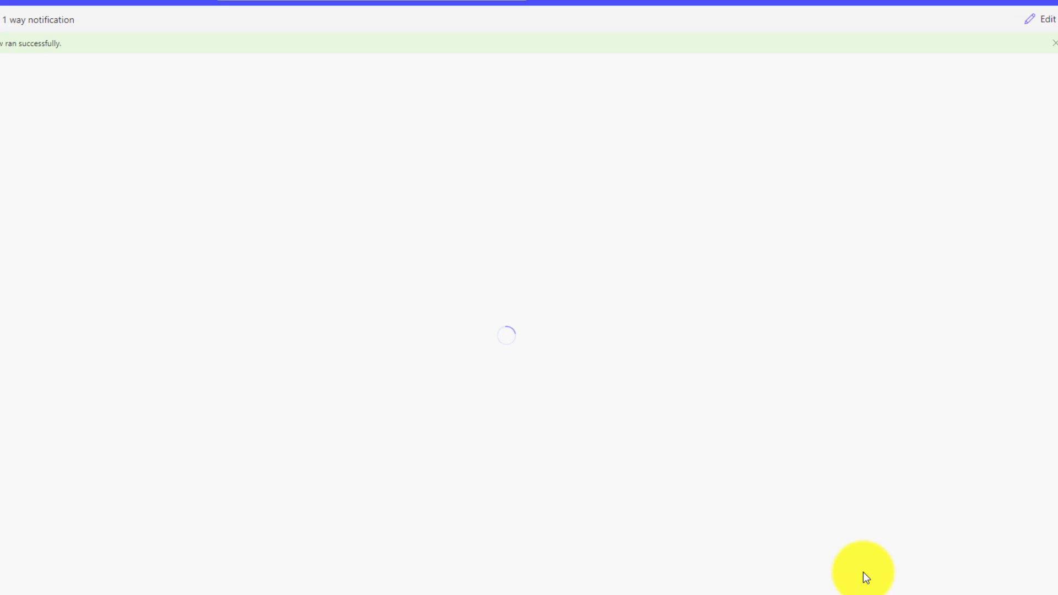